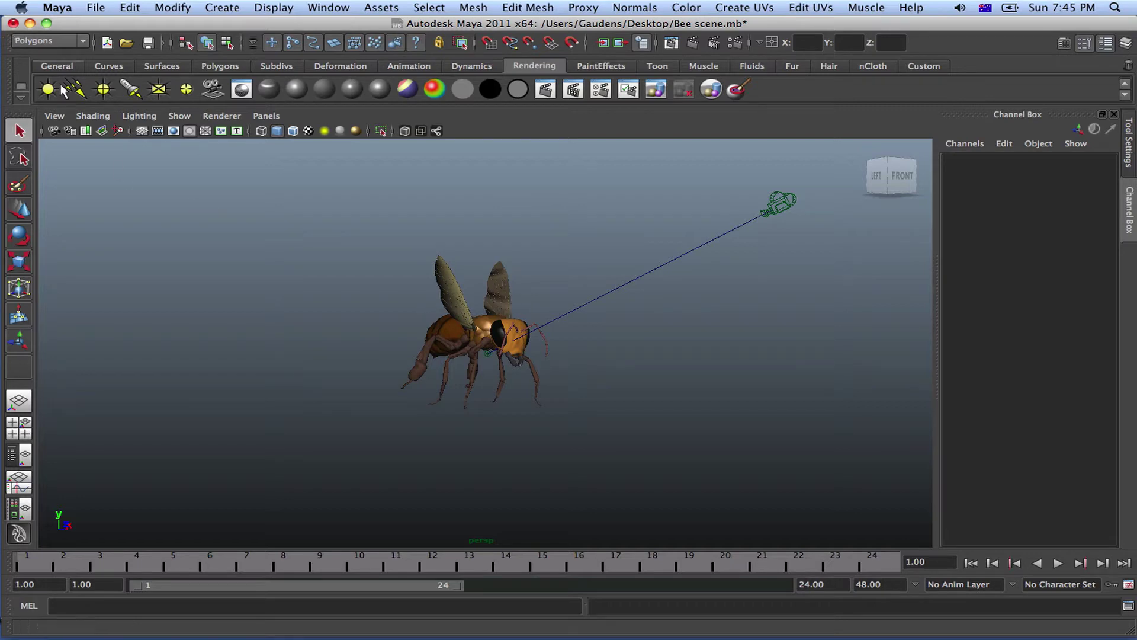
Open the perspective camera's attributes and render the current frame with depth of field still off
{"action": "left_click", "coordinate": [54, 117]}
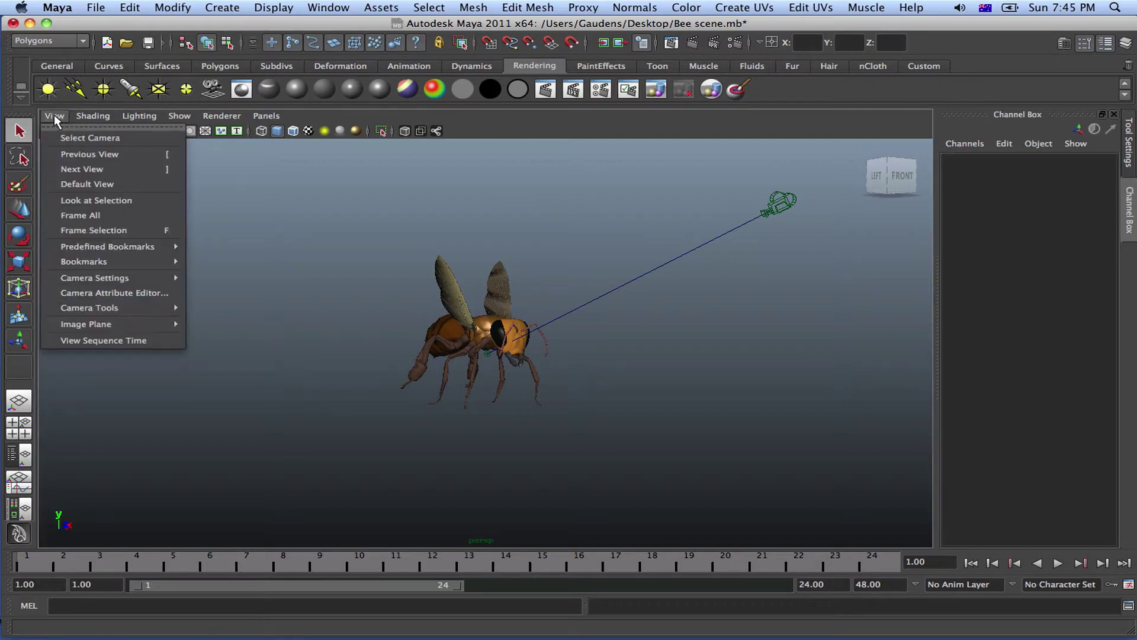
{"action": "left_click", "coordinate": [114, 294]}
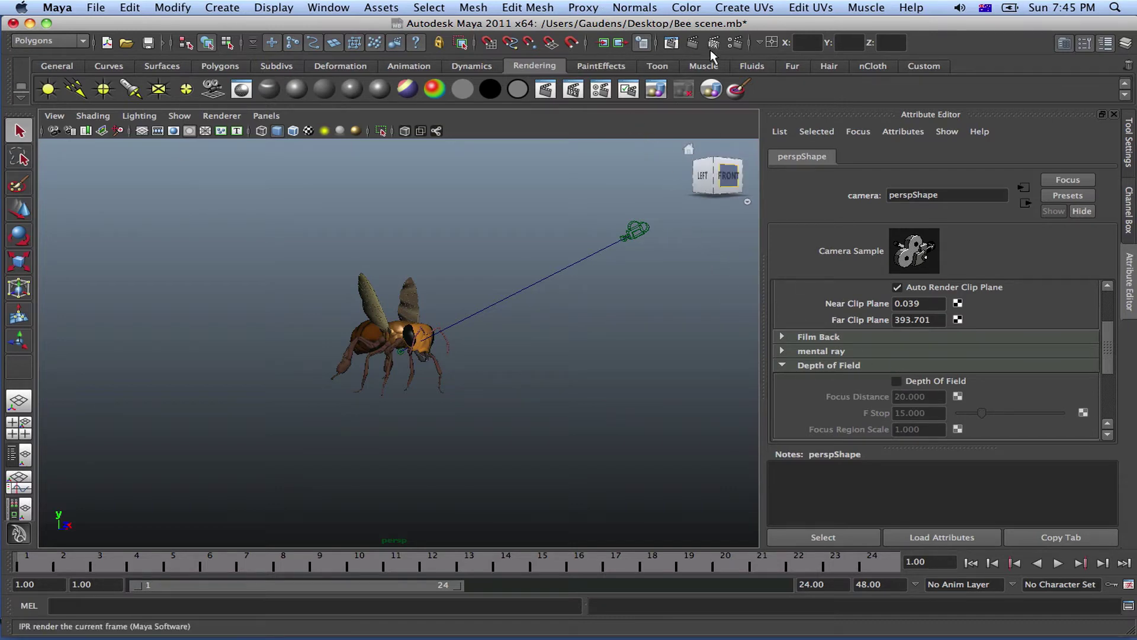
{"action": "left_click", "coordinate": [694, 41]}
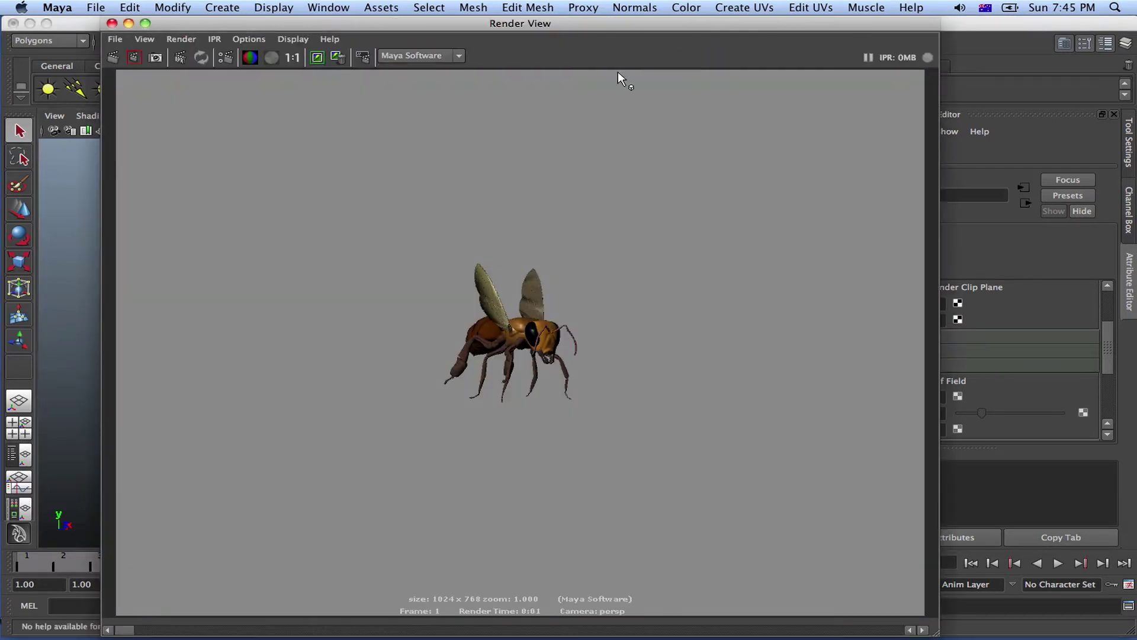
{"action": "scroll", "coordinate": [579, 325], "scroll_direction": "up", "scroll_amount": 1}
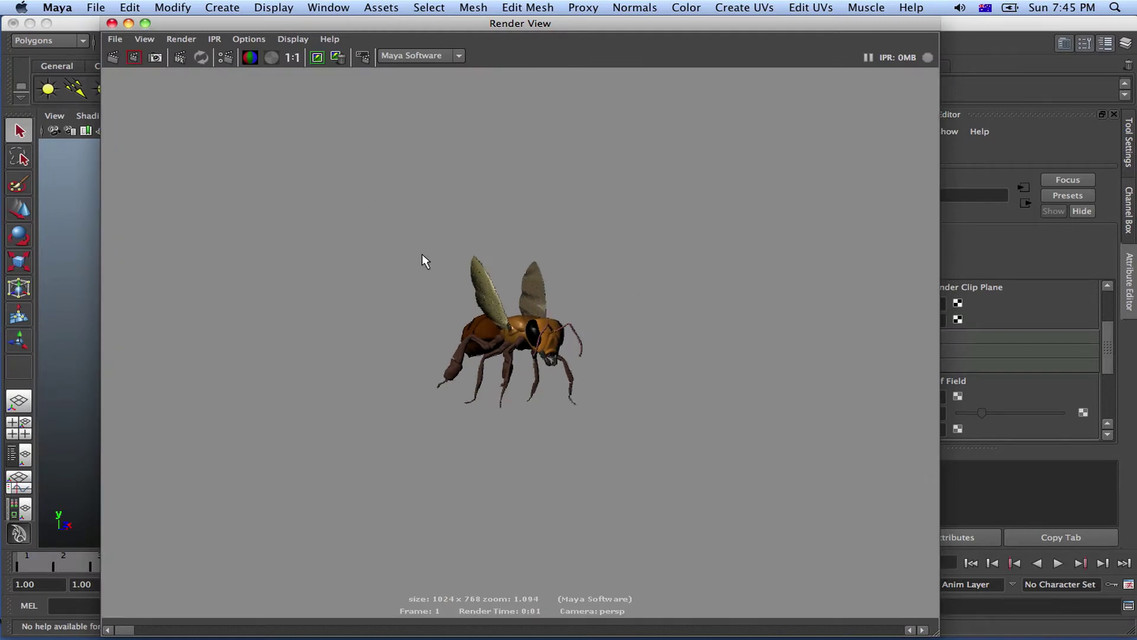
{"action": "left_click", "coordinate": [112, 24]}
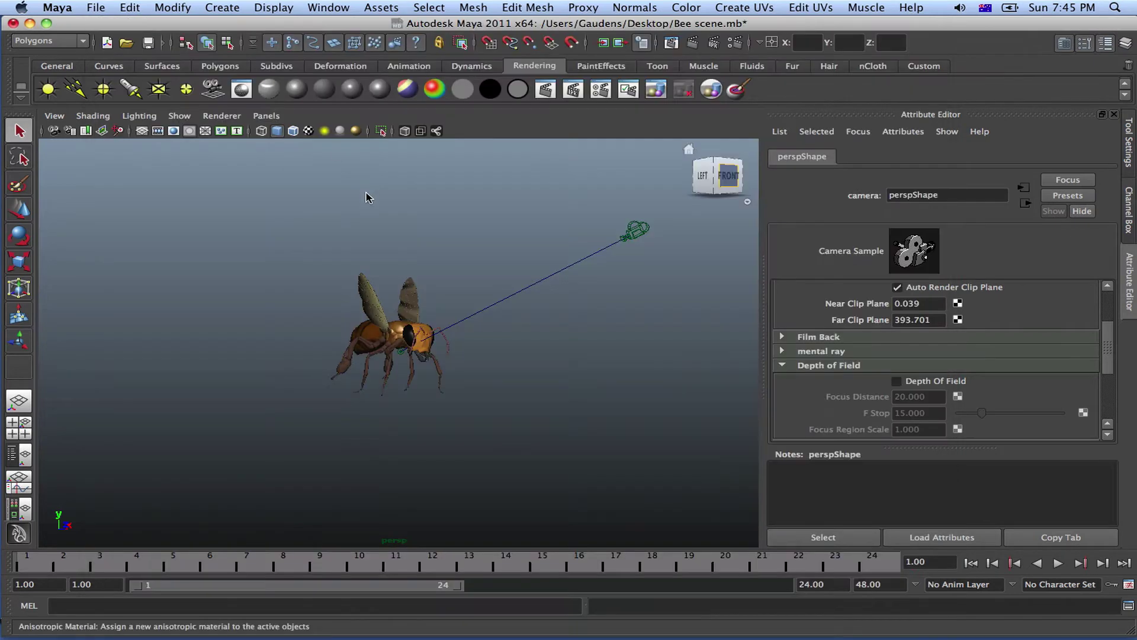
Enable Depth Of Field on the perspective camera, render the current frame to inspect the blur, and put the render window away
{"action": "left_click", "coordinate": [897, 382]}
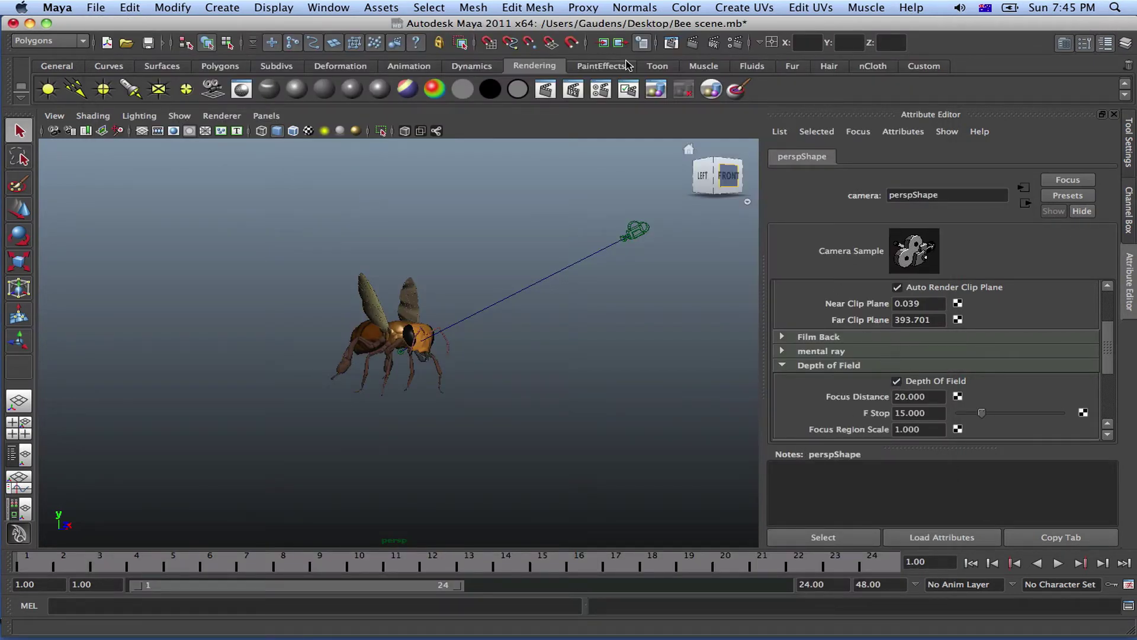
{"action": "left_click", "coordinate": [692, 44]}
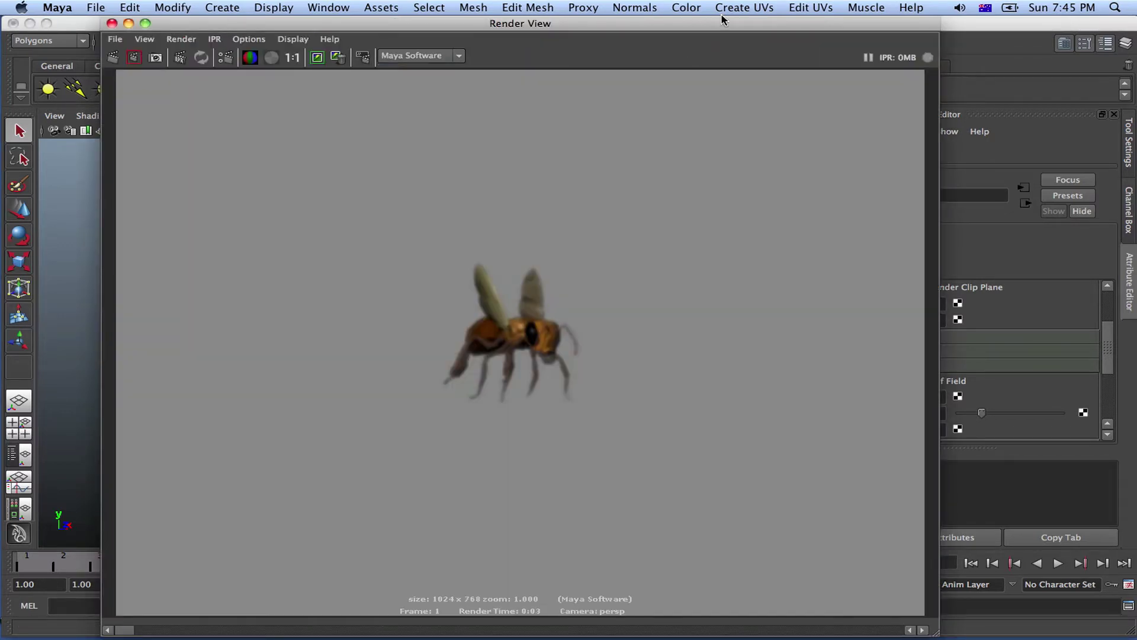
{"action": "left_click_drag", "start_coordinate": [720, 22], "coordinate": [660, 16]}
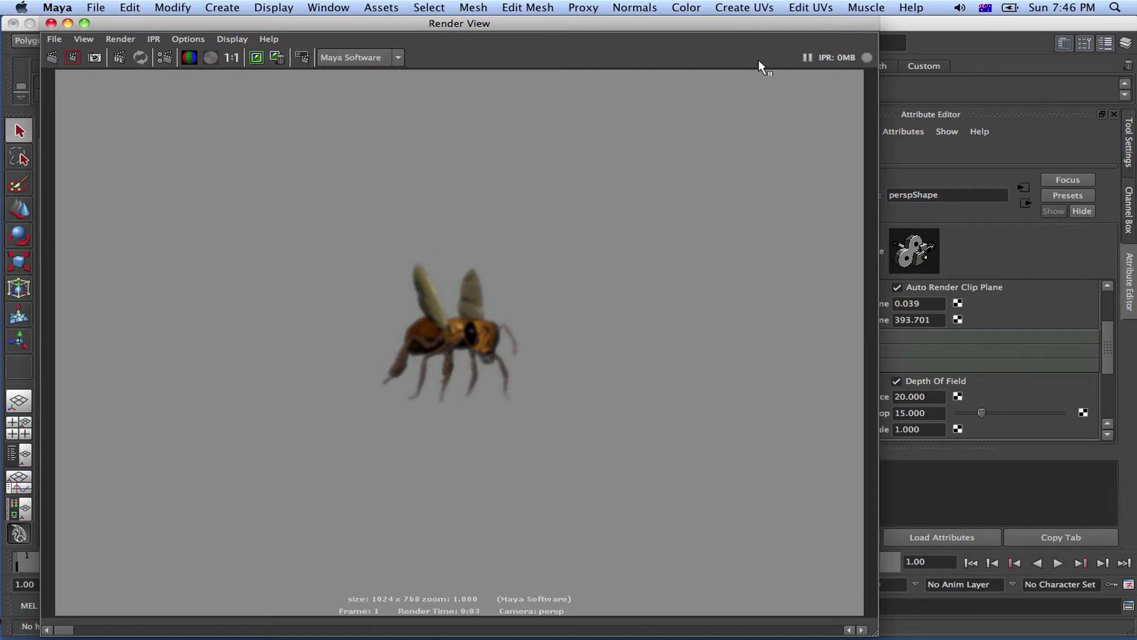
{"action": "left_click_drag", "start_coordinate": [756, 30], "coordinate": [687, 32]}
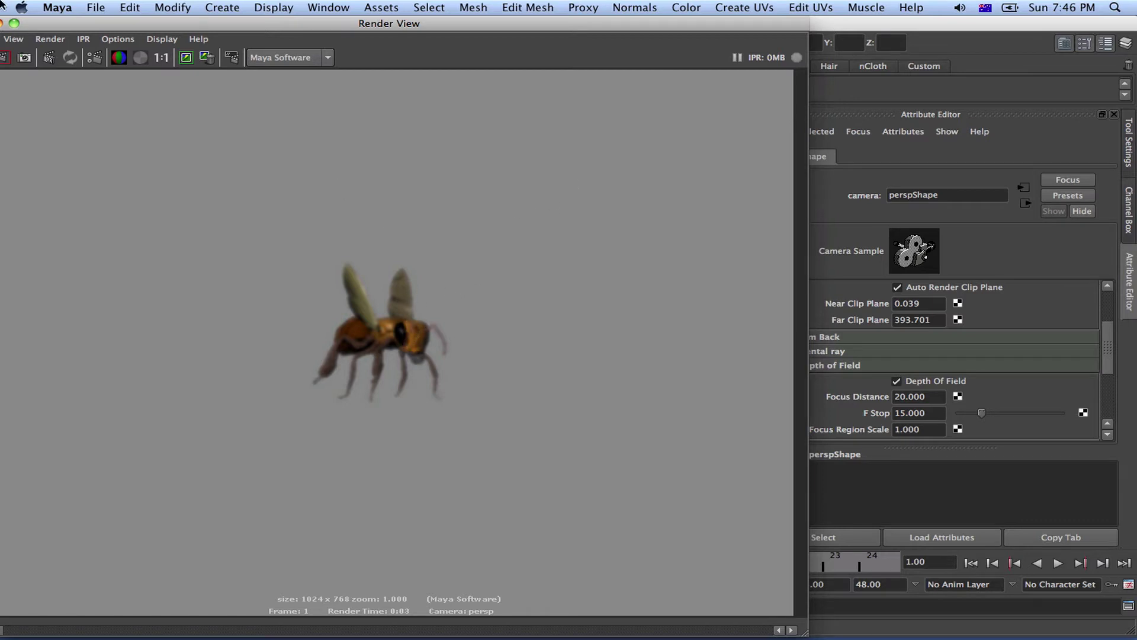
{"action": "left_click_drag", "start_coordinate": [42, 30], "coordinate": [96, 33]}
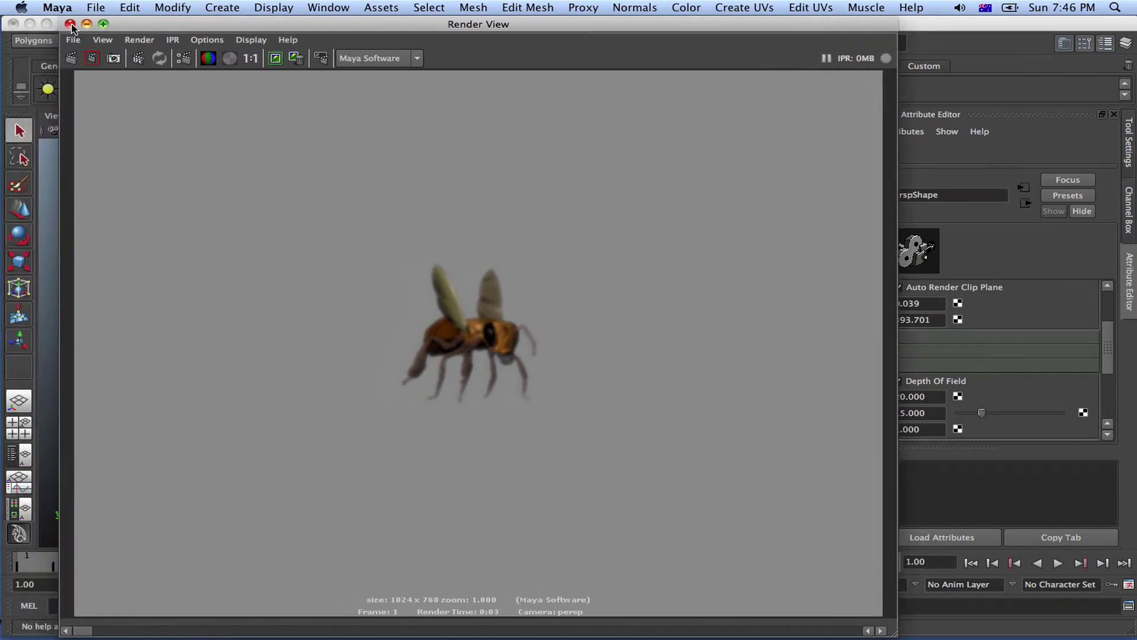
{"action": "left_click", "coordinate": [88, 23]}
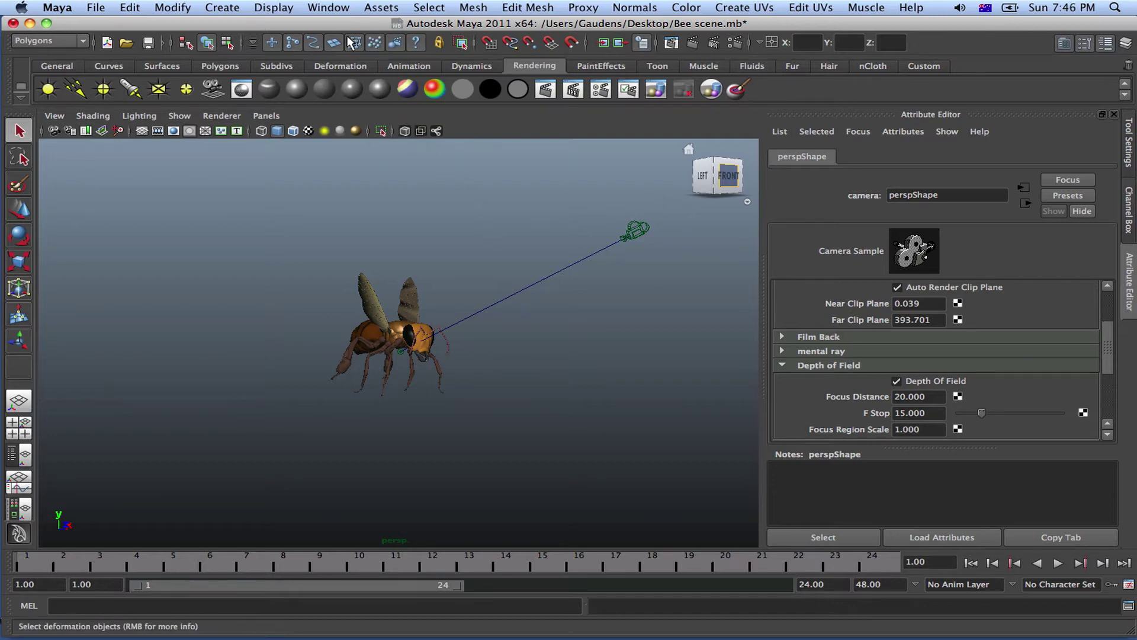
Turn on the Object Details heads-up display in the viewport
{"action": "left_click", "coordinate": [276, 7]}
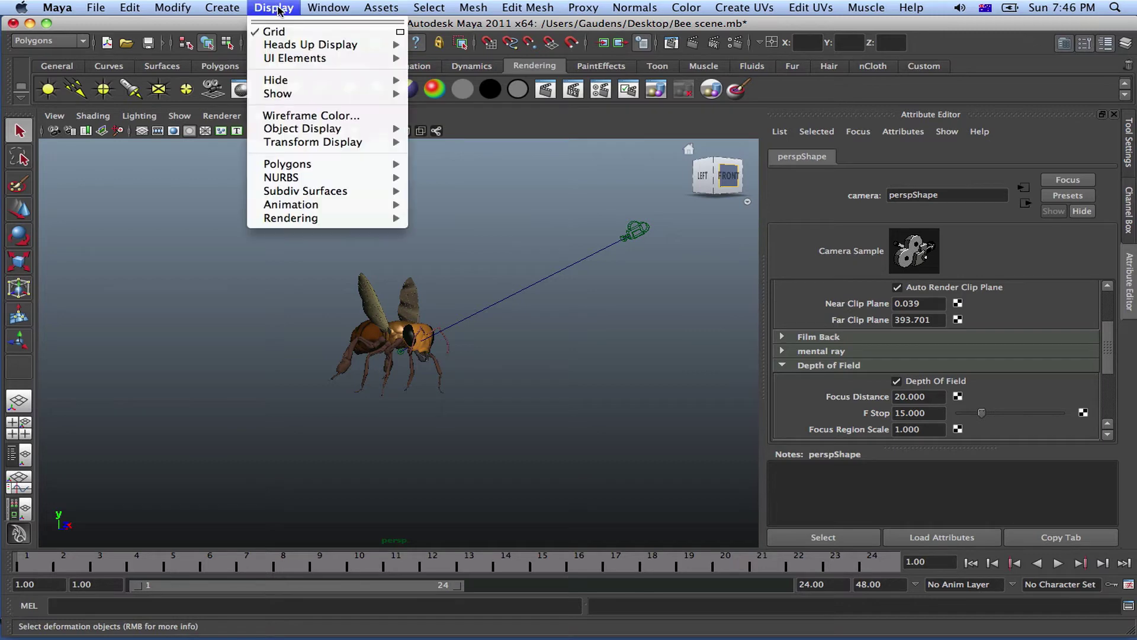
{"action": "mouse_move", "coordinate": [316, 43]}
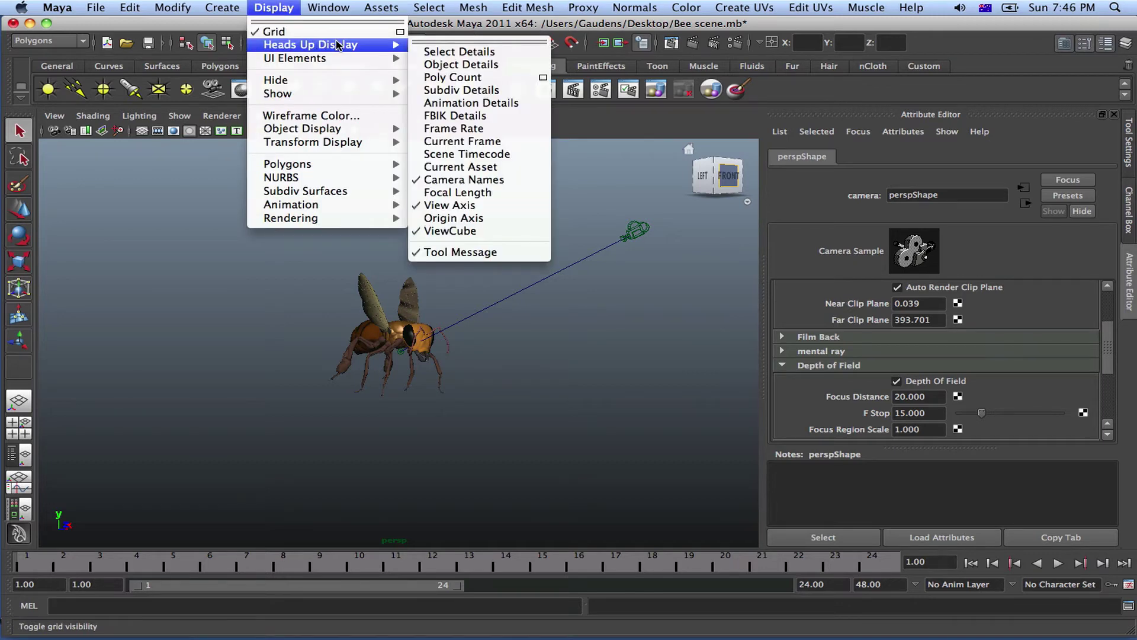
{"action": "left_click", "coordinate": [451, 66]}
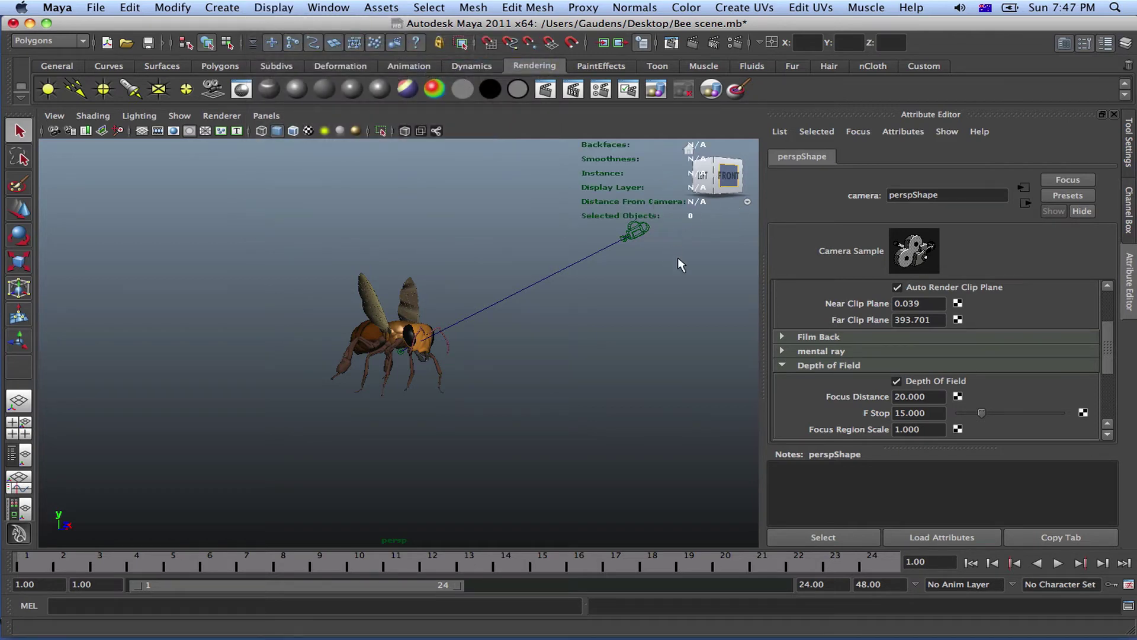
Select the bee's head and check how its distance from the camera varies with the zoom
{"action": "scroll", "coordinate": [640, 283], "scroll_direction": "up", "scroll_amount": 6}
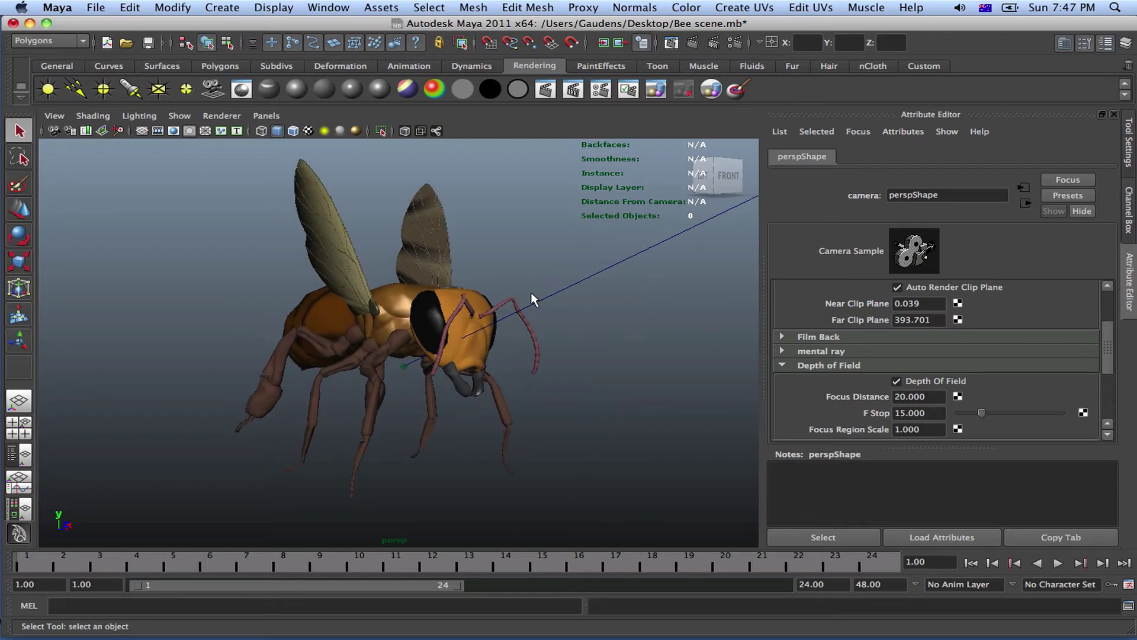
{"action": "left_click", "coordinate": [467, 334]}
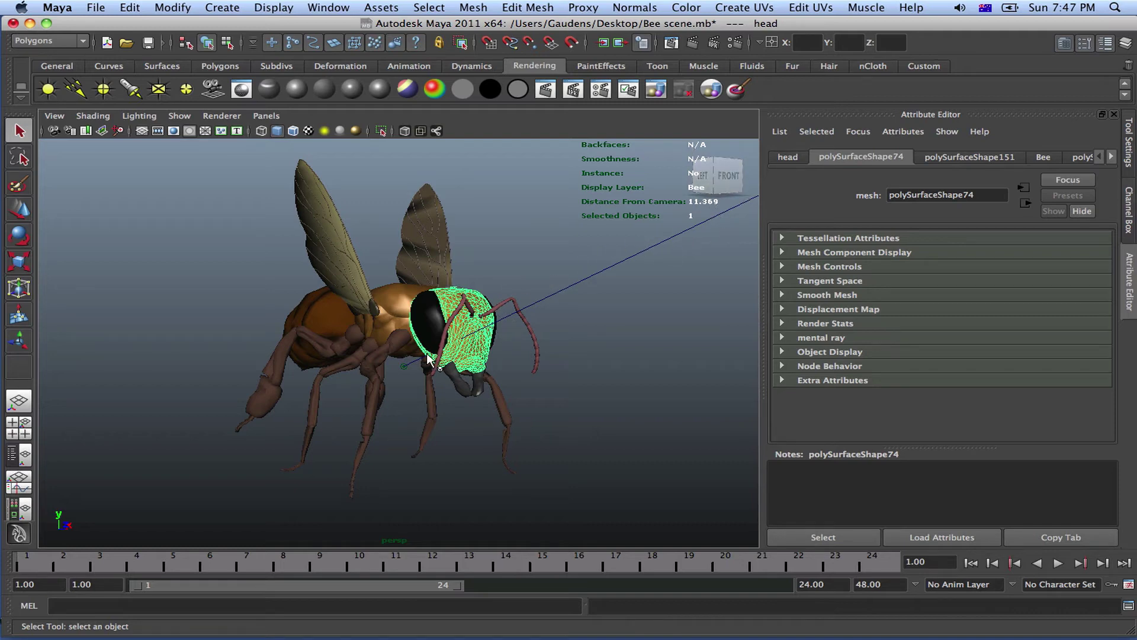
{"action": "scroll", "coordinate": [552, 297], "scroll_direction": "down", "scroll_amount": 5}
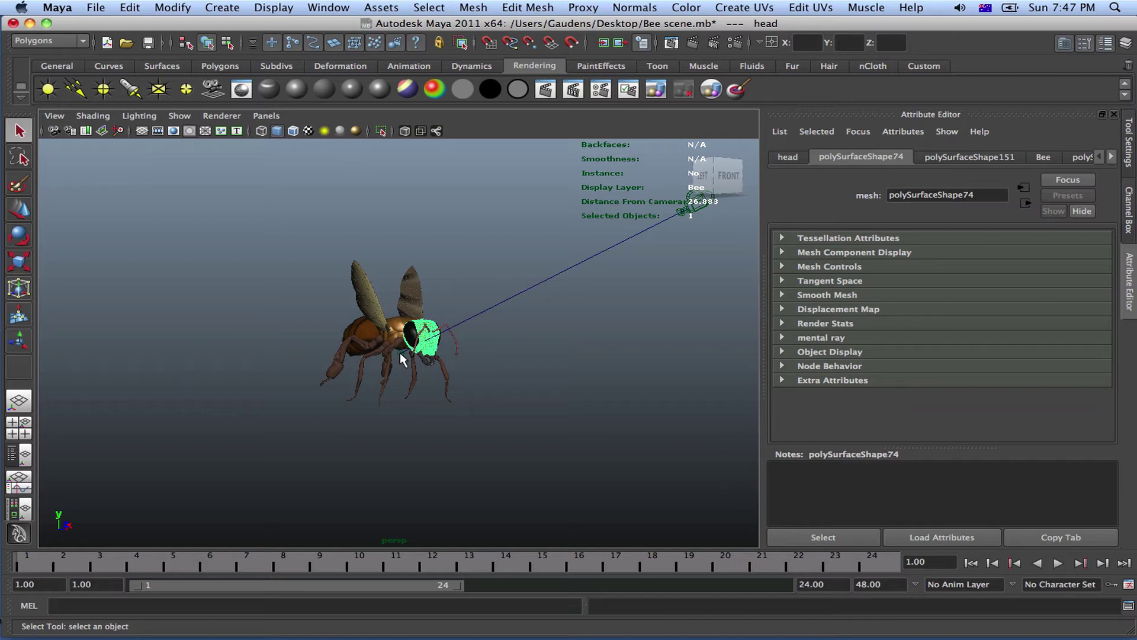
{"action": "scroll", "coordinate": [400, 353], "scroll_direction": "up", "scroll_amount": 1}
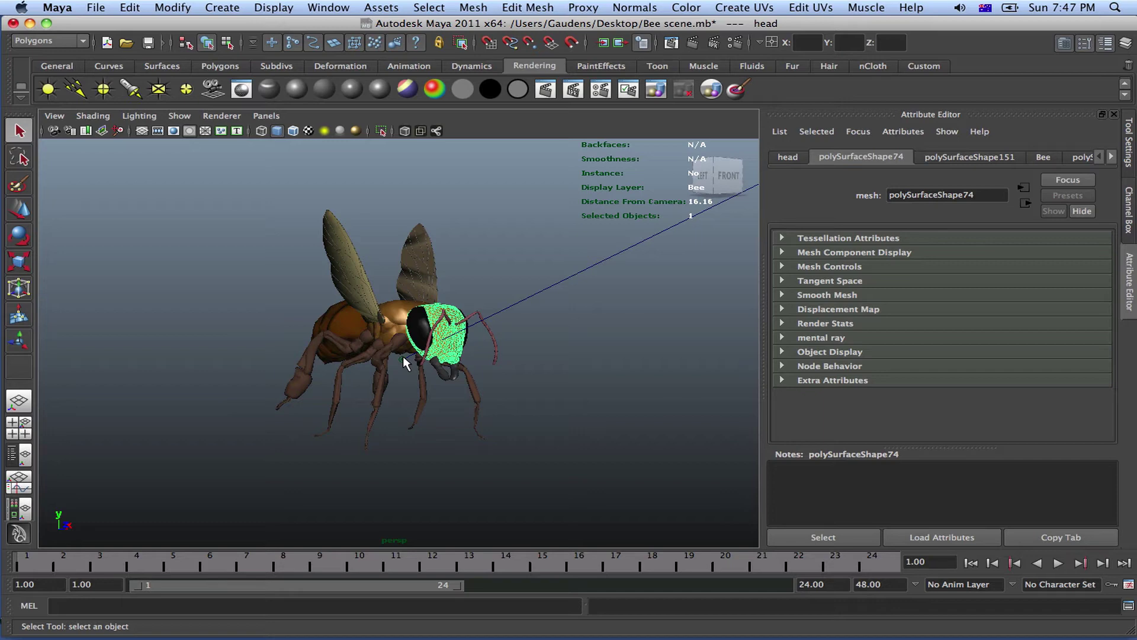
Create a locator and move it out in front of the bee, to about X 0.15, Y 0, Z 6.07 in
{"action": "left_click", "coordinate": [228, 8]}
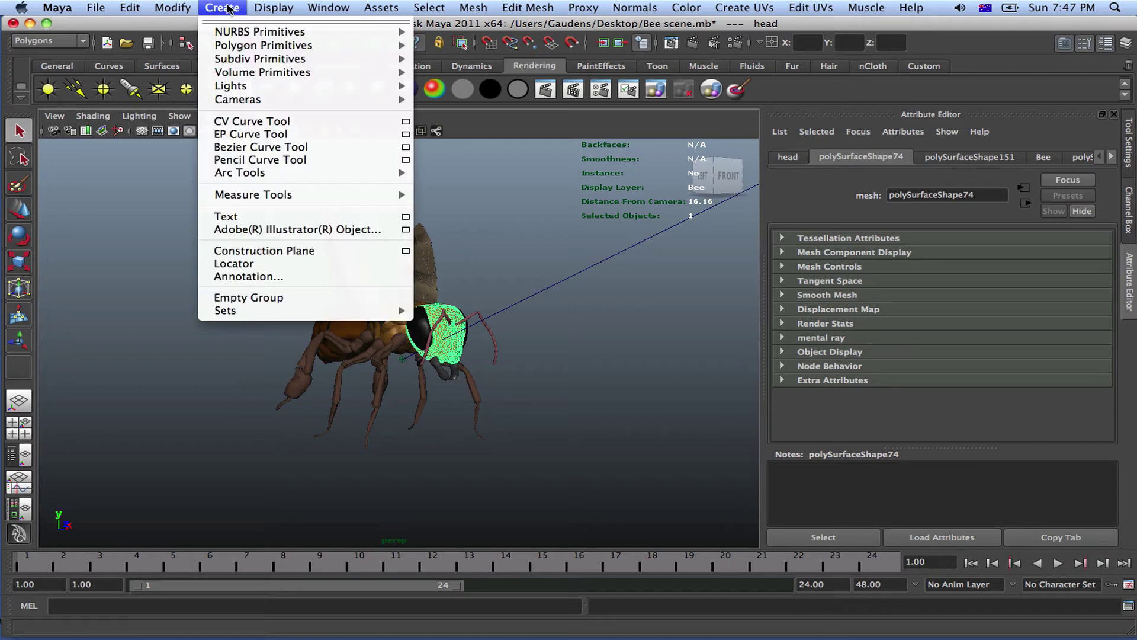
{"action": "left_click", "coordinate": [243, 267]}
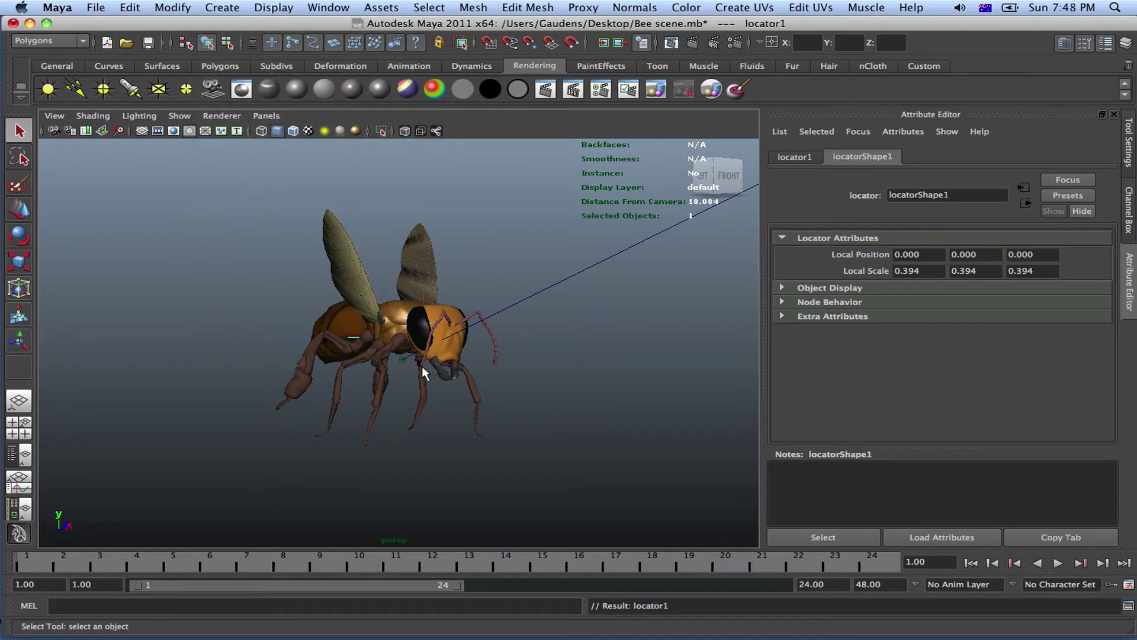
{"action": "key", "text": "space"}
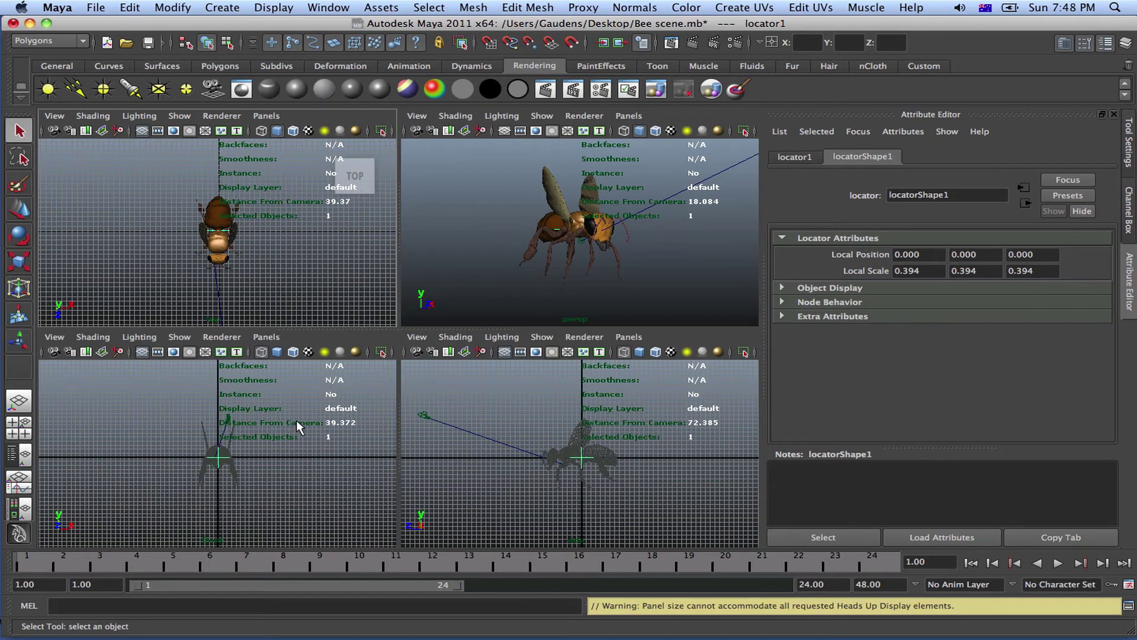
{"action": "key", "text": "space"}
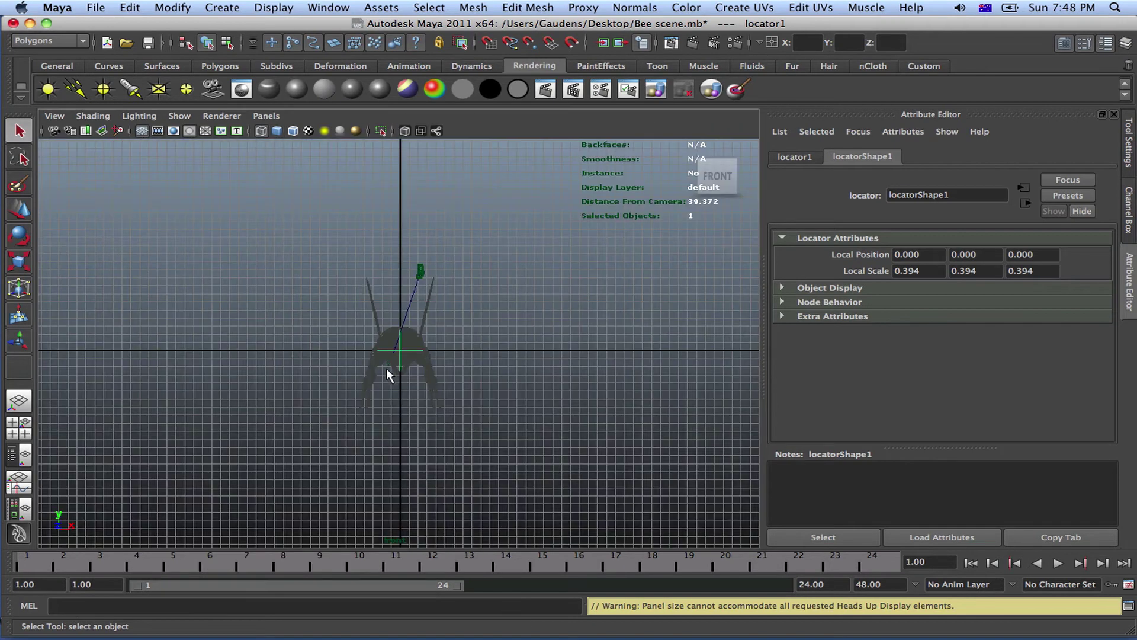
{"action": "key", "text": "w"}
{"action": "key", "text": "e"}
{"action": "key", "text": "w"}
{"action": "mouse_move", "coordinate": [457, 352]}
{"action": "left_mouse_down"}
{"action": "mouse_move", "coordinate": [490, 352]}
{"action": "mouse_move", "coordinate": [474, 354]}
{"action": "left_mouse_up"}
{"action": "key", "text": "space"}
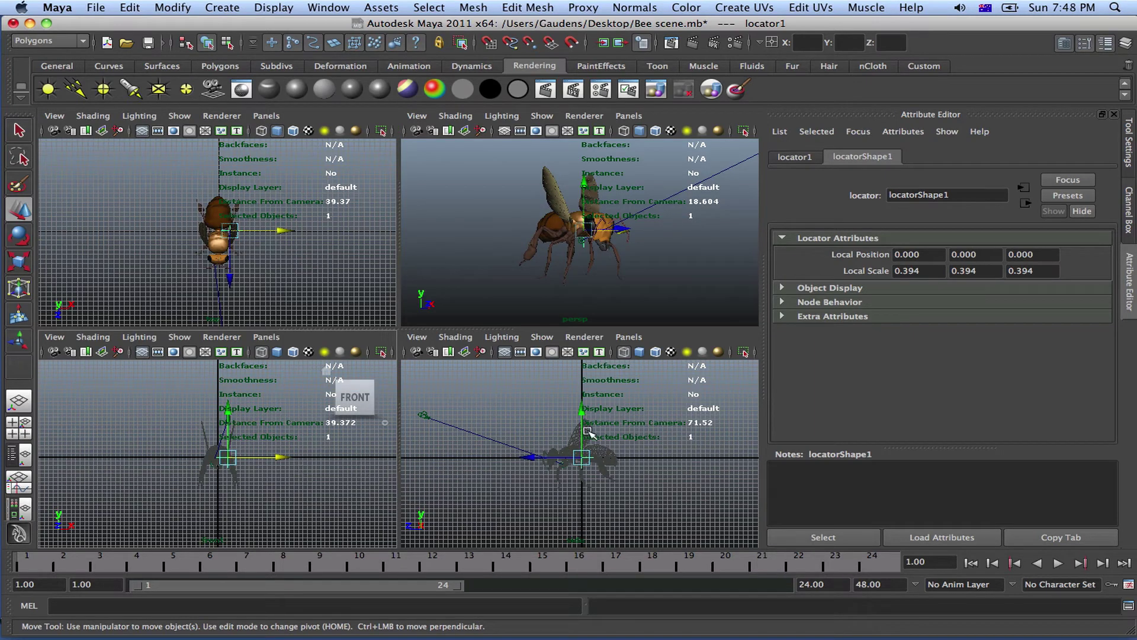
{"action": "left_click_drag", "start_coordinate": [532, 456], "coordinate": [457, 455]}
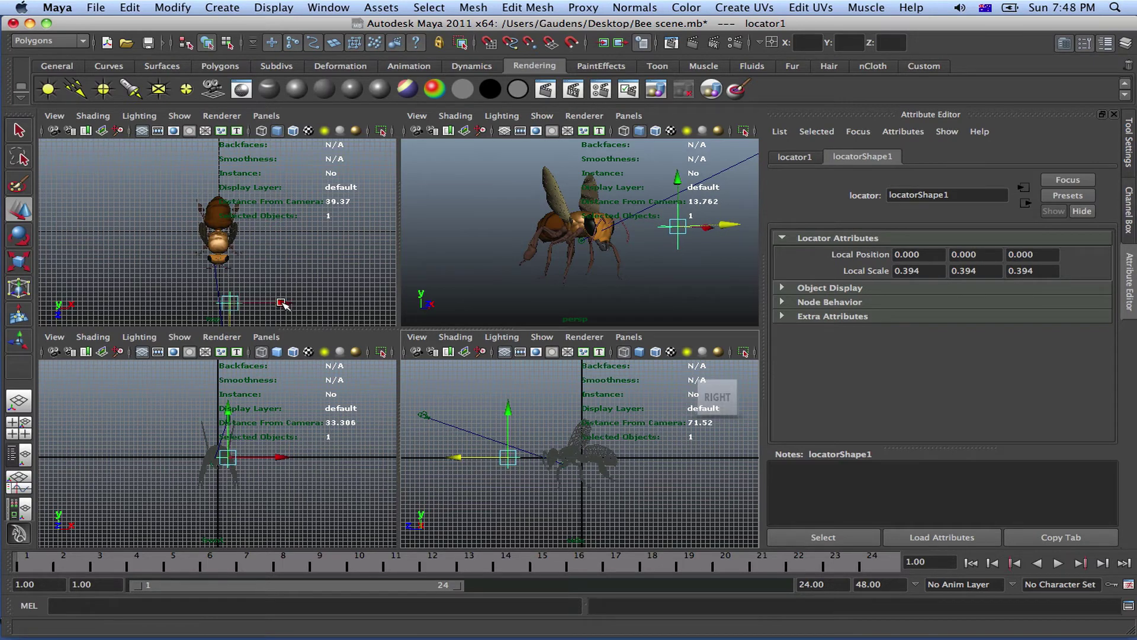
{"action": "left_click_drag", "start_coordinate": [282, 304], "coordinate": [274, 304]}
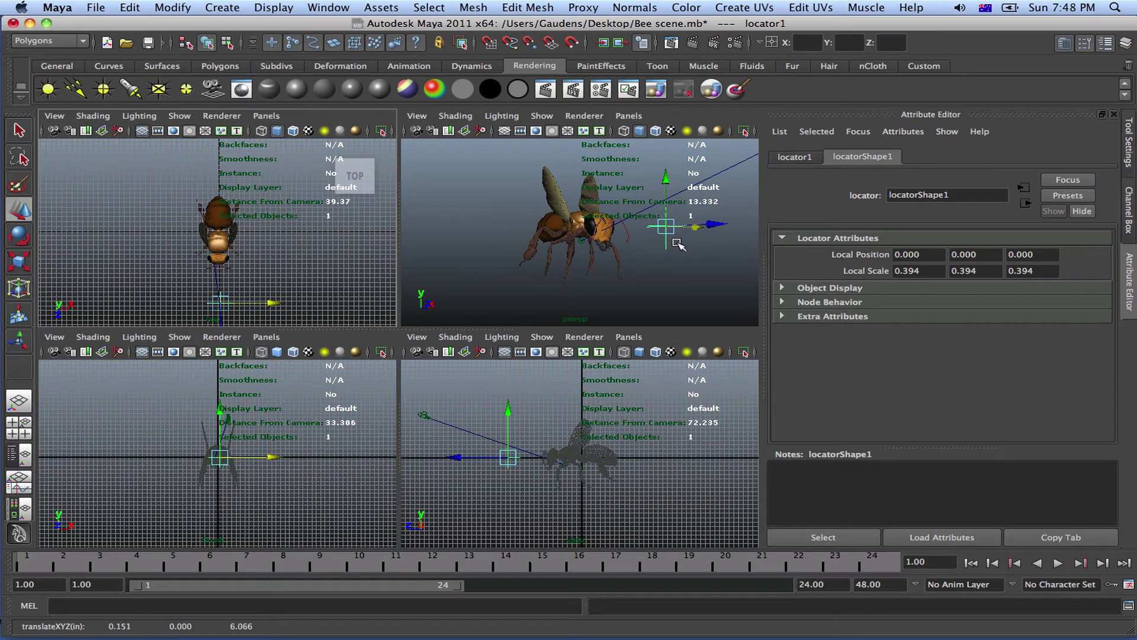
{"action": "key", "text": "space"}
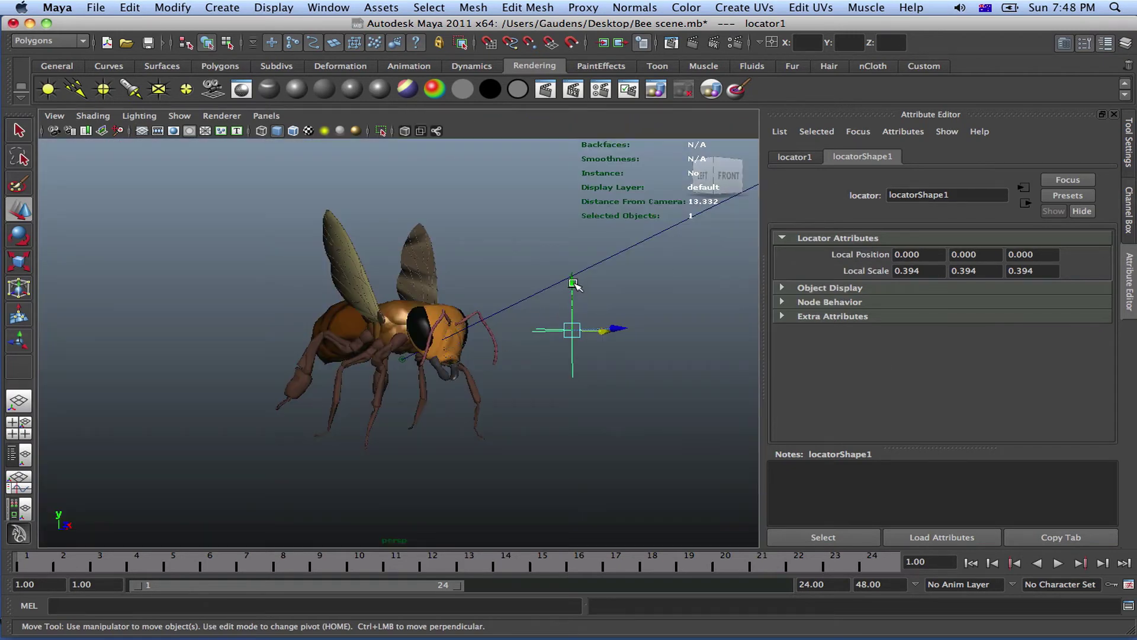
Move the locator back towards the bee in the side view so it sits just in front of the face
{"action": "key", "text": "space"}
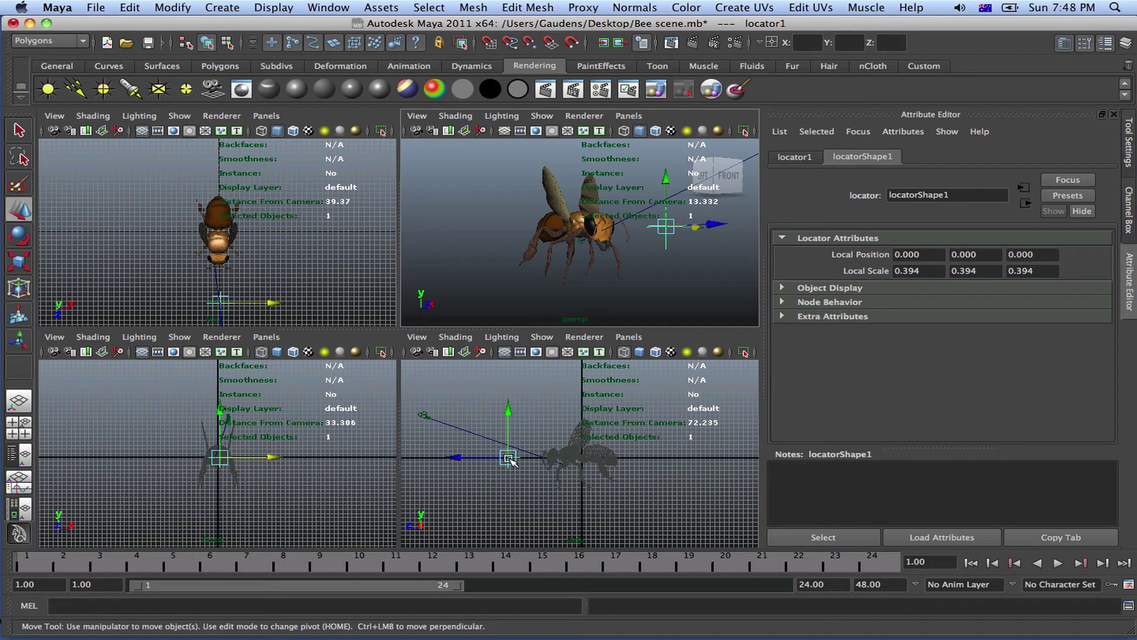
{"action": "left_click_drag", "start_coordinate": [512, 459], "coordinate": [542, 457]}
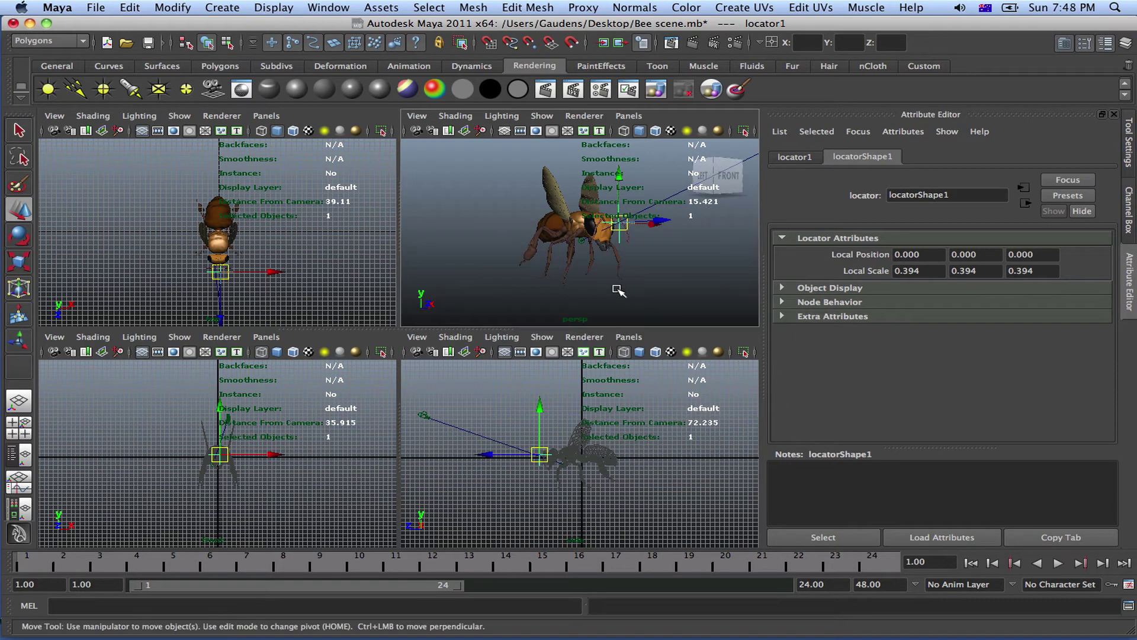
{"action": "key", "text": "space"}
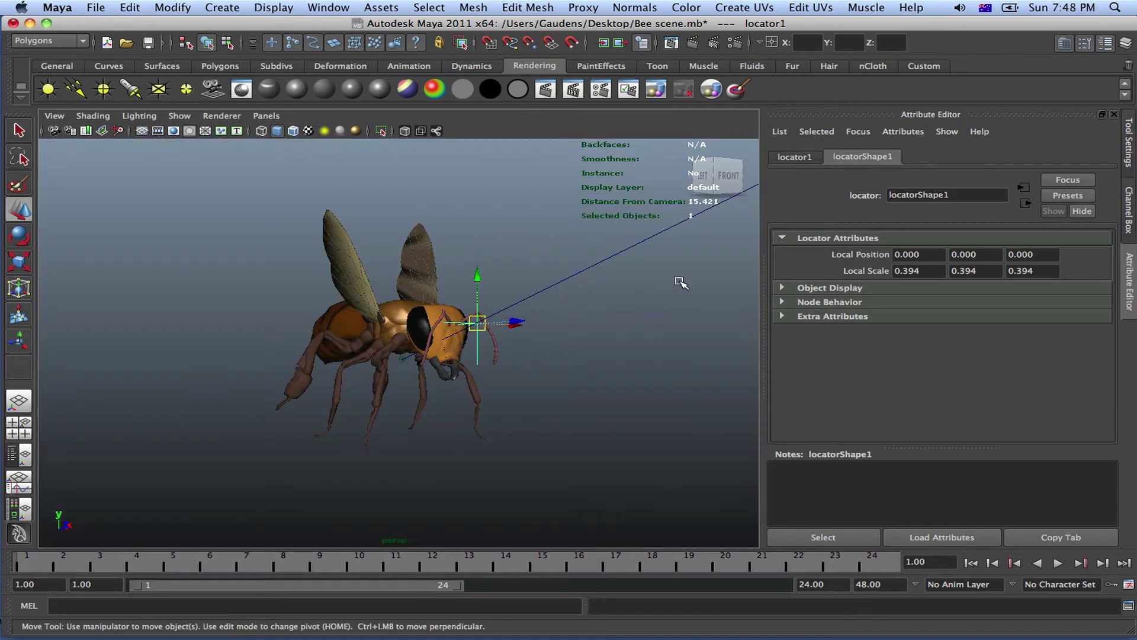
Set the perspective camera's depth of field Focus Distance to 15.421 and render the current frame
{"action": "left_click", "coordinate": [53, 116]}
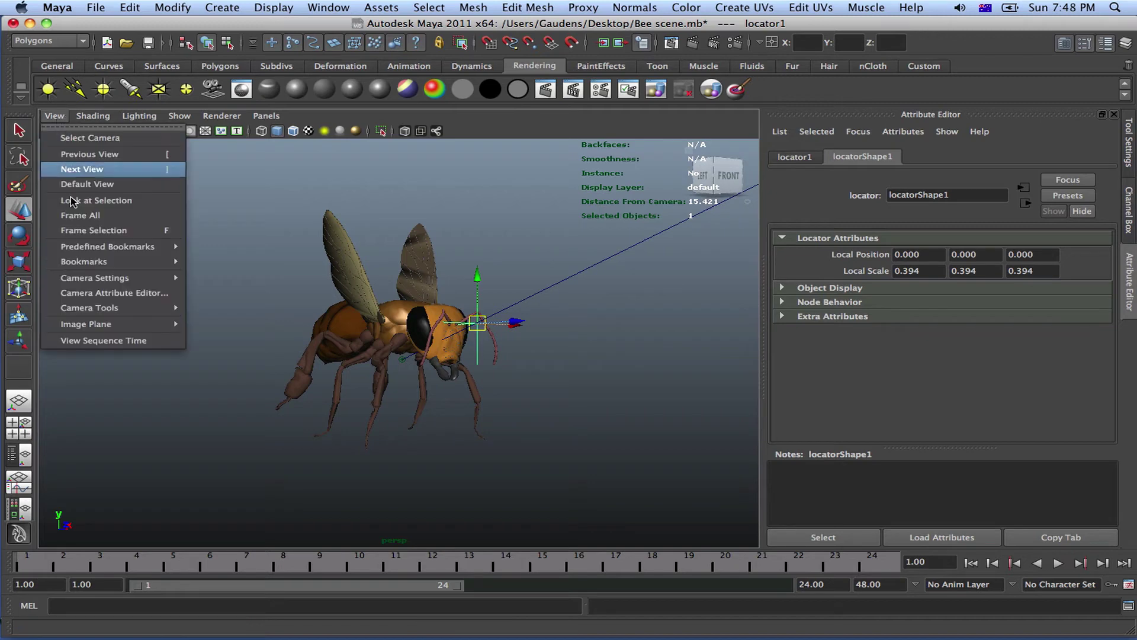
{"action": "left_click", "coordinate": [114, 293]}
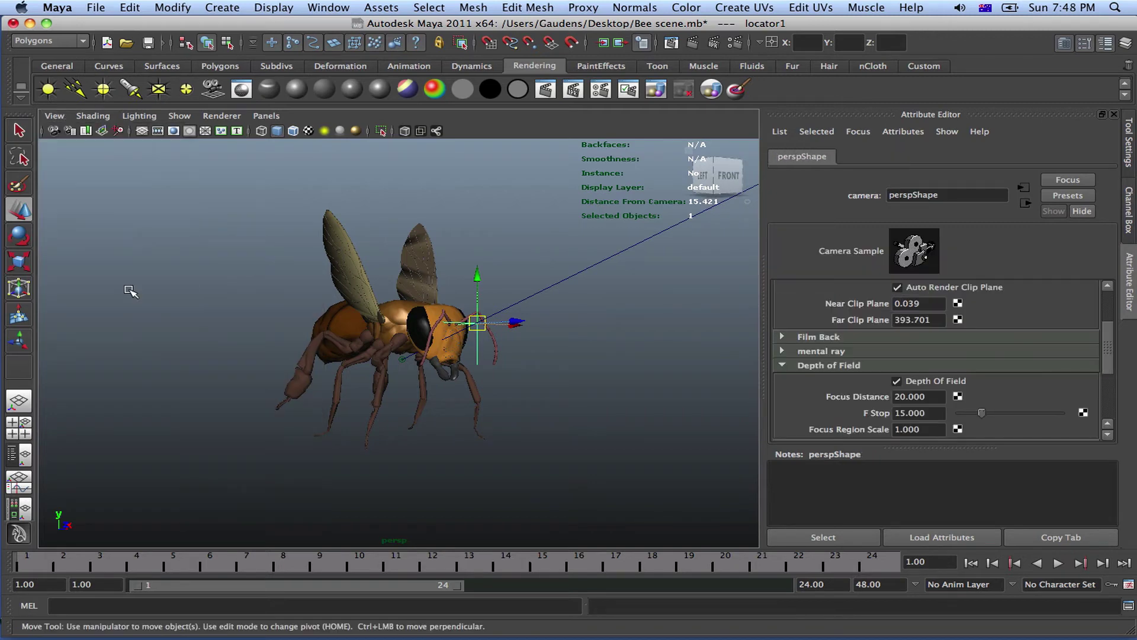
{"action": "scroll", "coordinate": [964, 379], "scroll_direction": "down", "scroll_amount": 2}
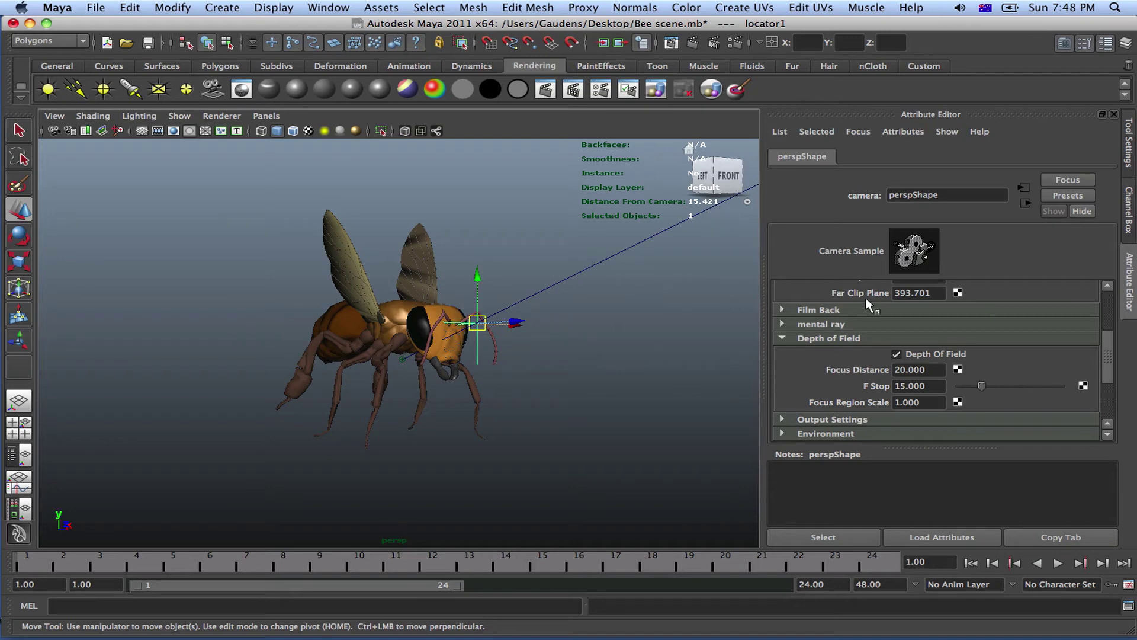
{"action": "left_click_drag", "start_coordinate": [928, 369], "coordinate": [875, 369]}
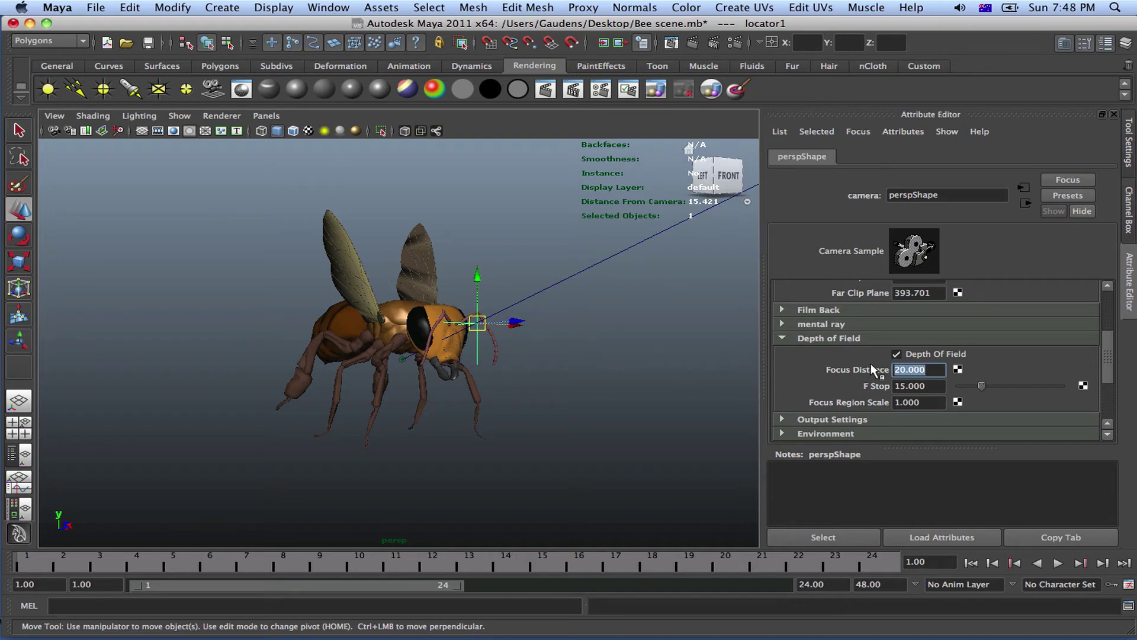
{"action": "type", "text": "15.421"}
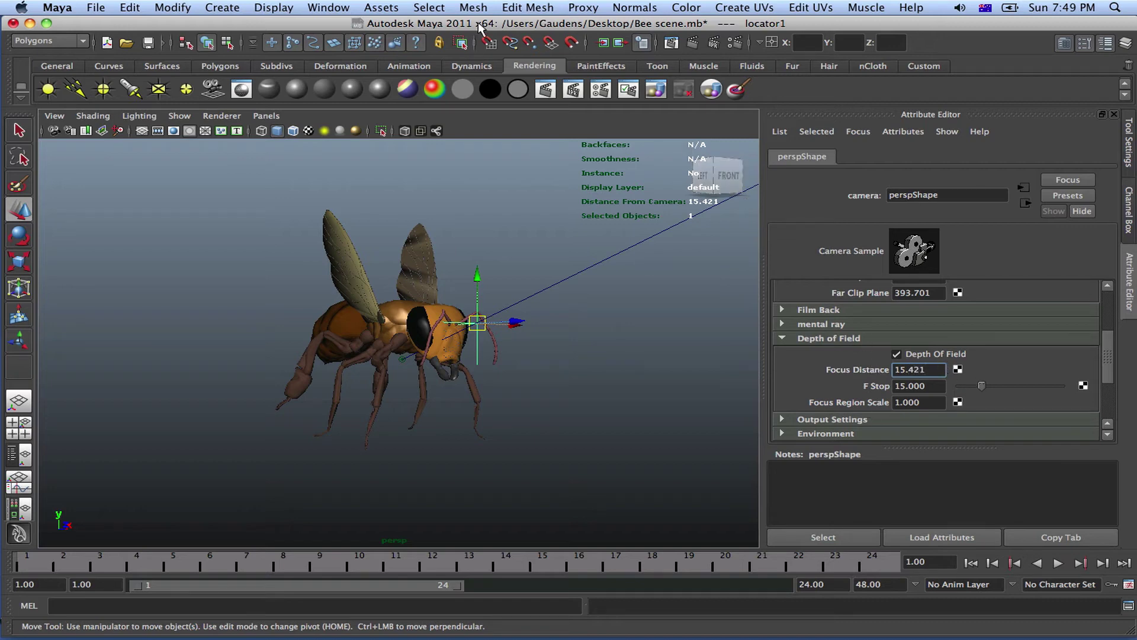
{"action": "left_click", "coordinate": [694, 43]}
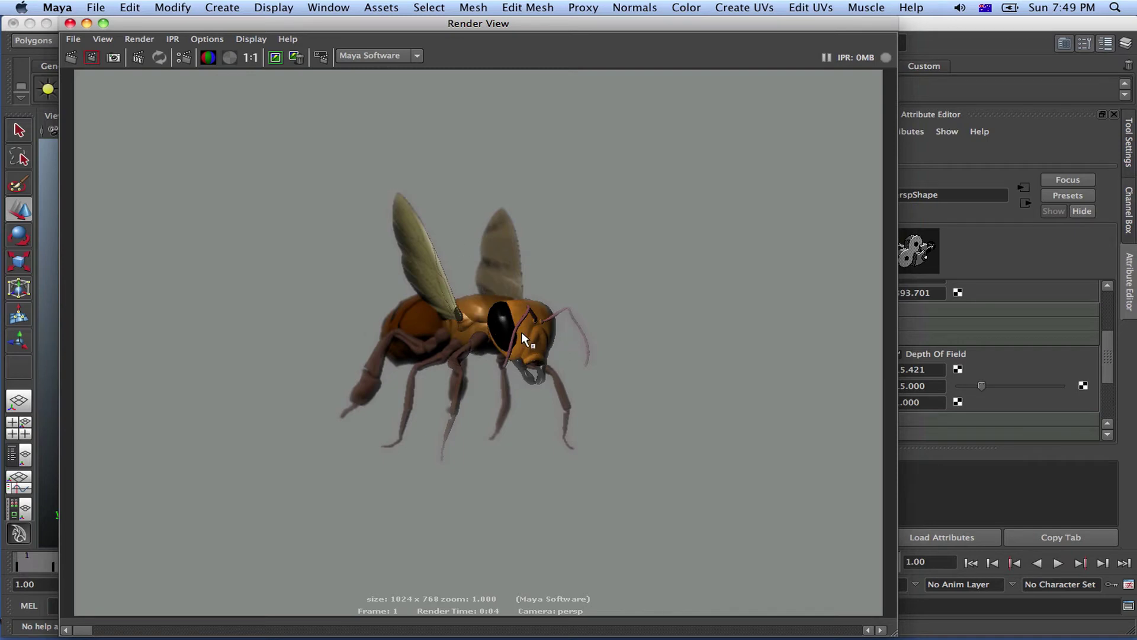
Set the perspective camera's depth of field F Stop to 1.8 and render the current frame
{"action": "left_click", "coordinate": [69, 23]}
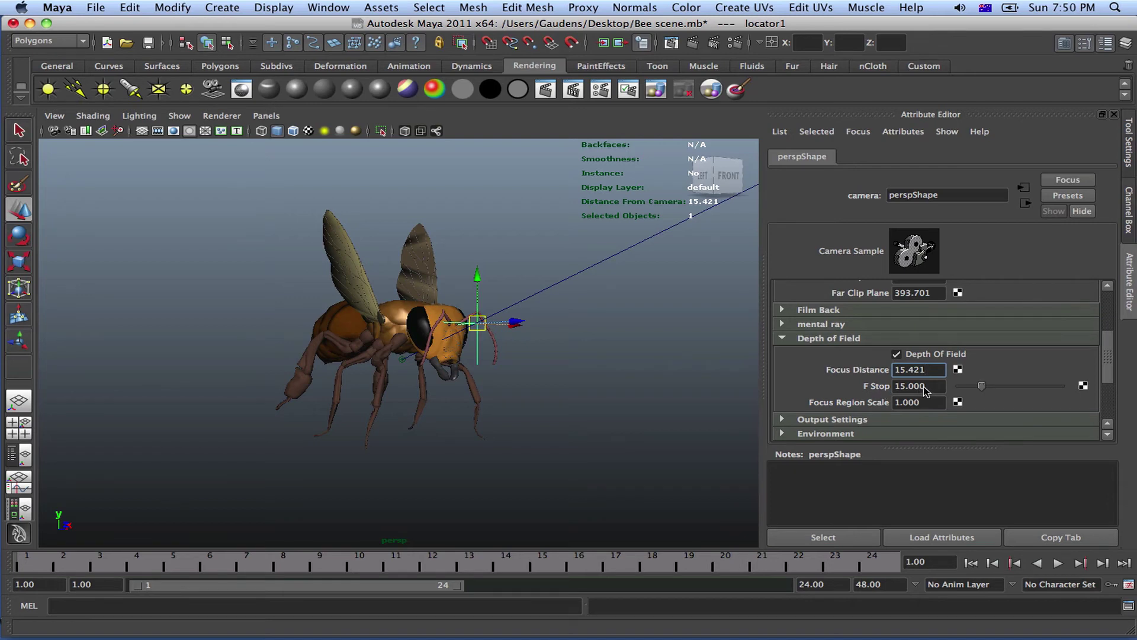
{"action": "left_click_drag", "start_coordinate": [941, 392], "coordinate": [893, 390]}
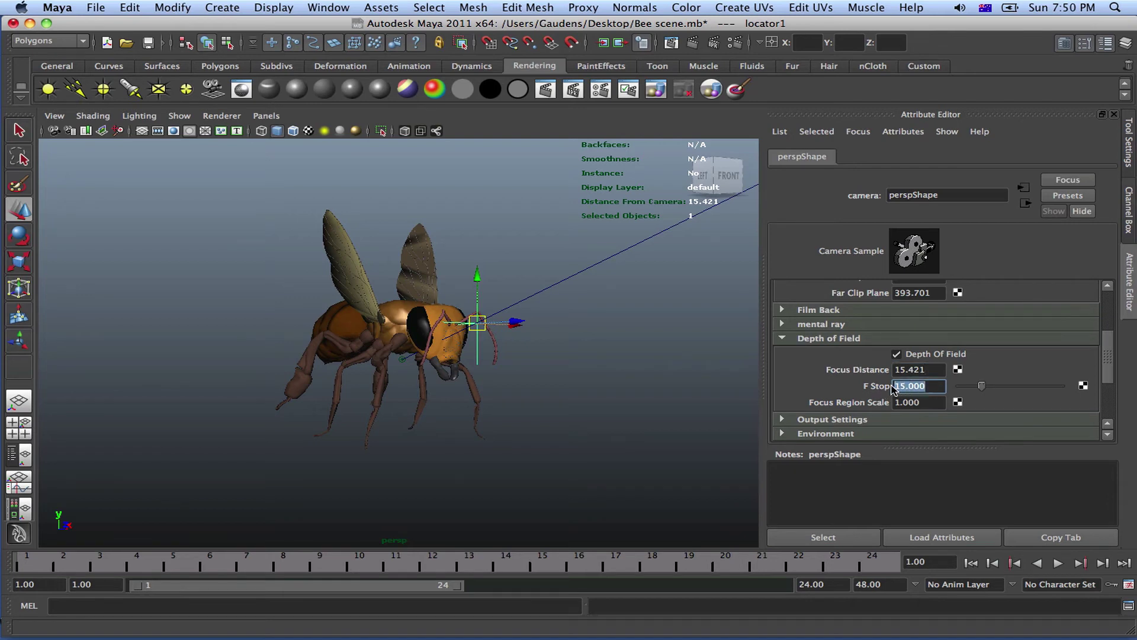
{"action": "type", "text": "1.8"}
{"action": "key", "text": "Return"}
{"action": "left_click", "coordinate": [695, 44]}
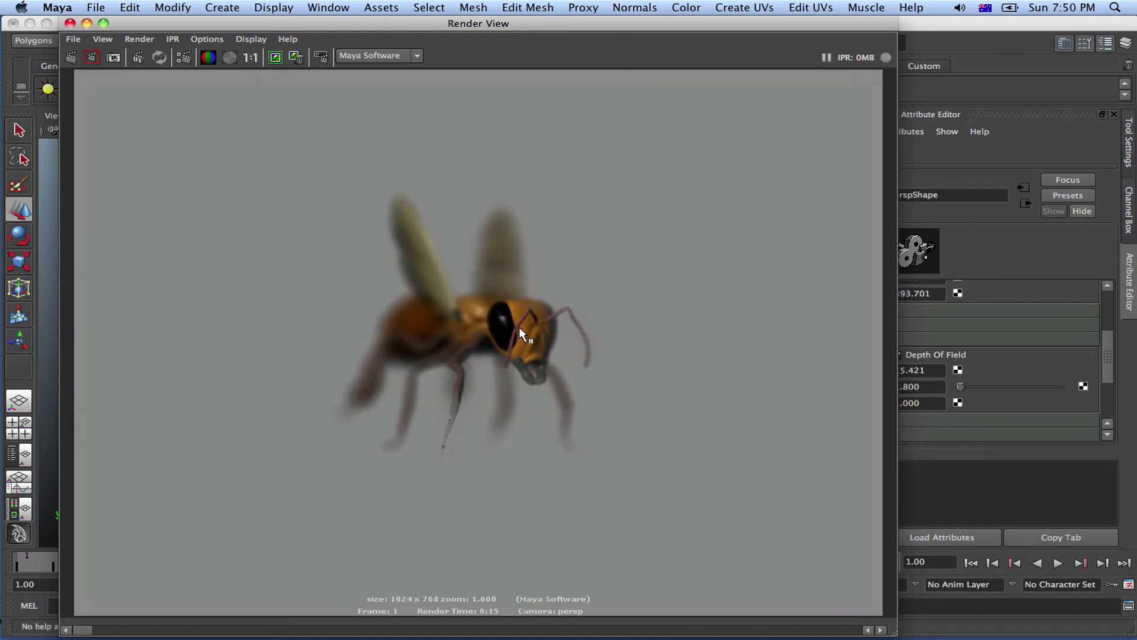
Set the camera's F Stop to 10, render the frame again and close the render window
{"action": "left_click_drag", "start_coordinate": [862, 22], "coordinate": [750, 22]}
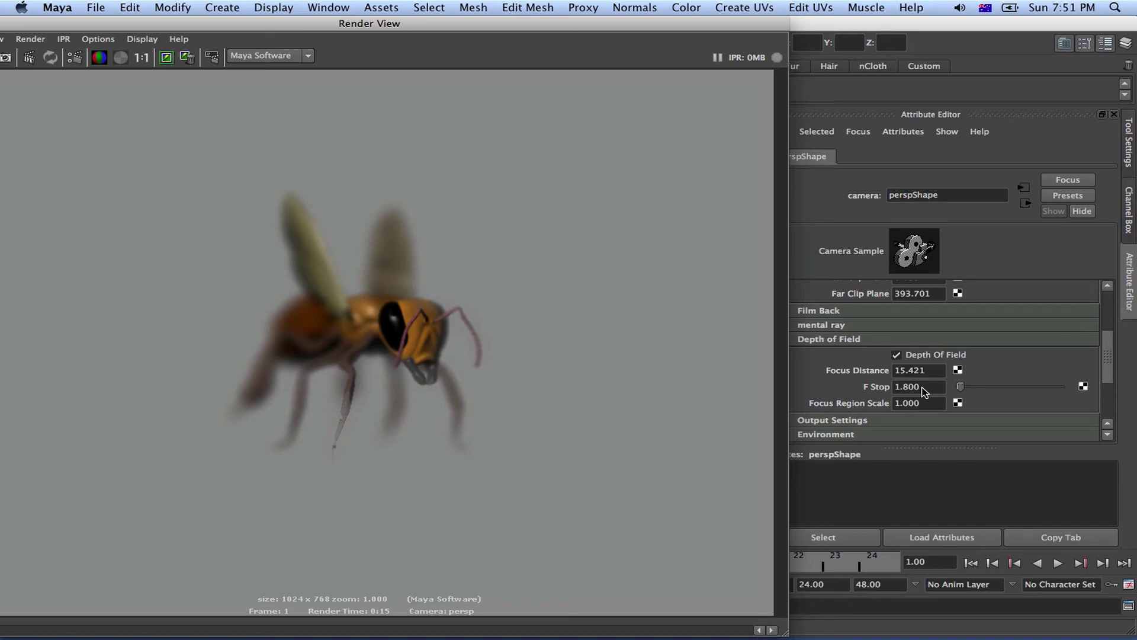
{"action": "left_click_drag", "start_coordinate": [922, 389], "coordinate": [886, 388]}
{"action": "type", "text": "1"}
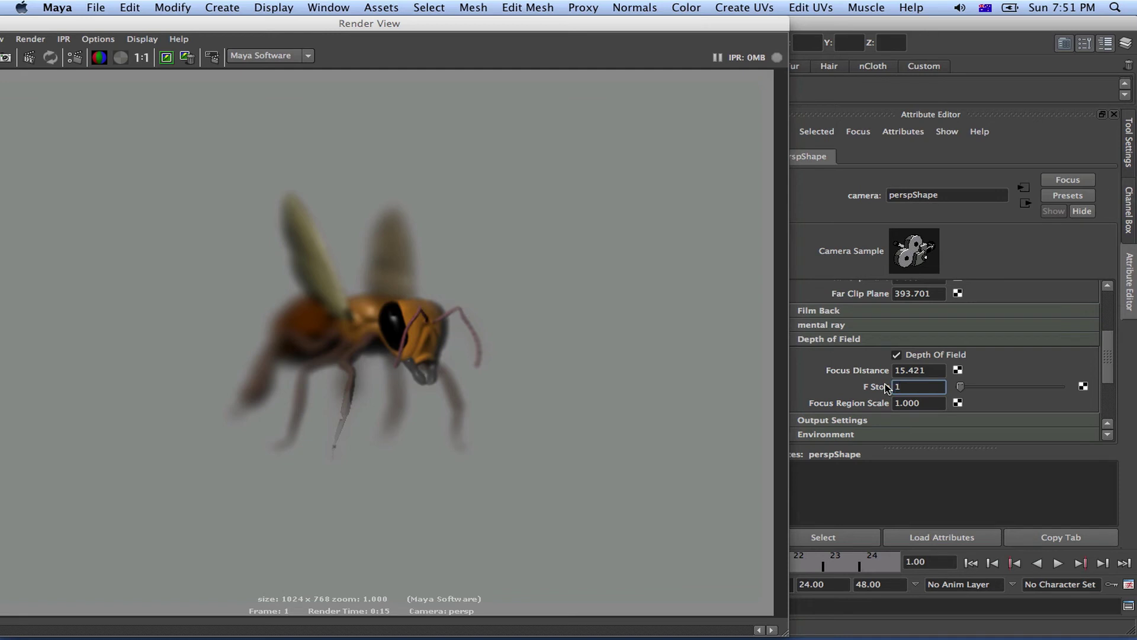
{"action": "type", "text": "0"}
{"action": "left_click_drag", "start_coordinate": [303, 24], "coordinate": [425, 24]}
{"action": "left_click", "coordinate": [83, 57]}
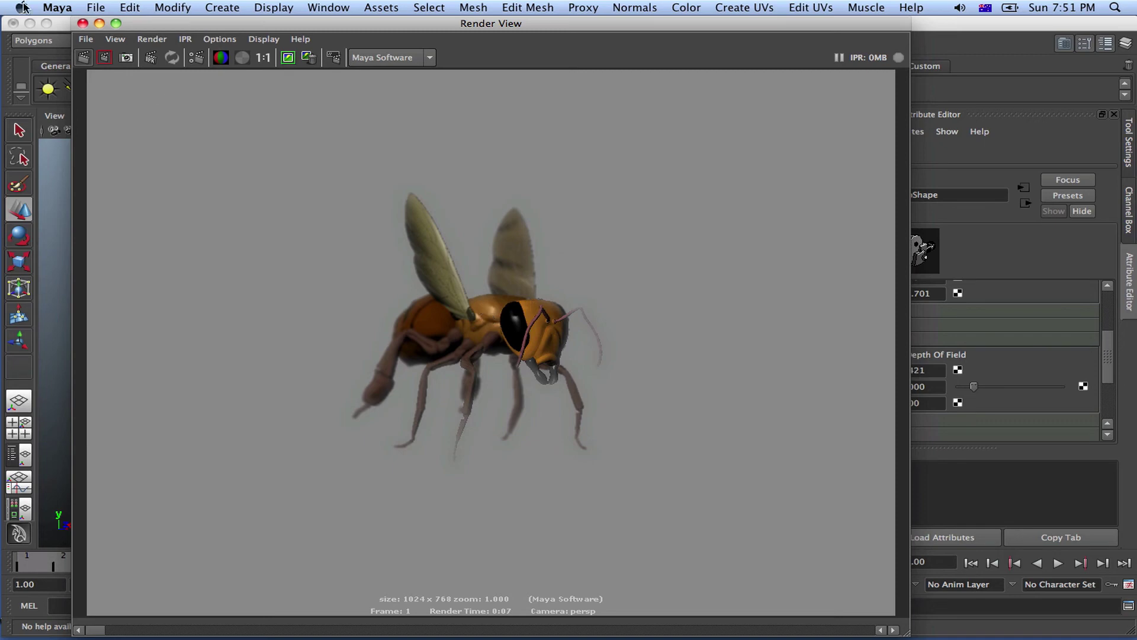
{"action": "left_click", "coordinate": [82, 24]}
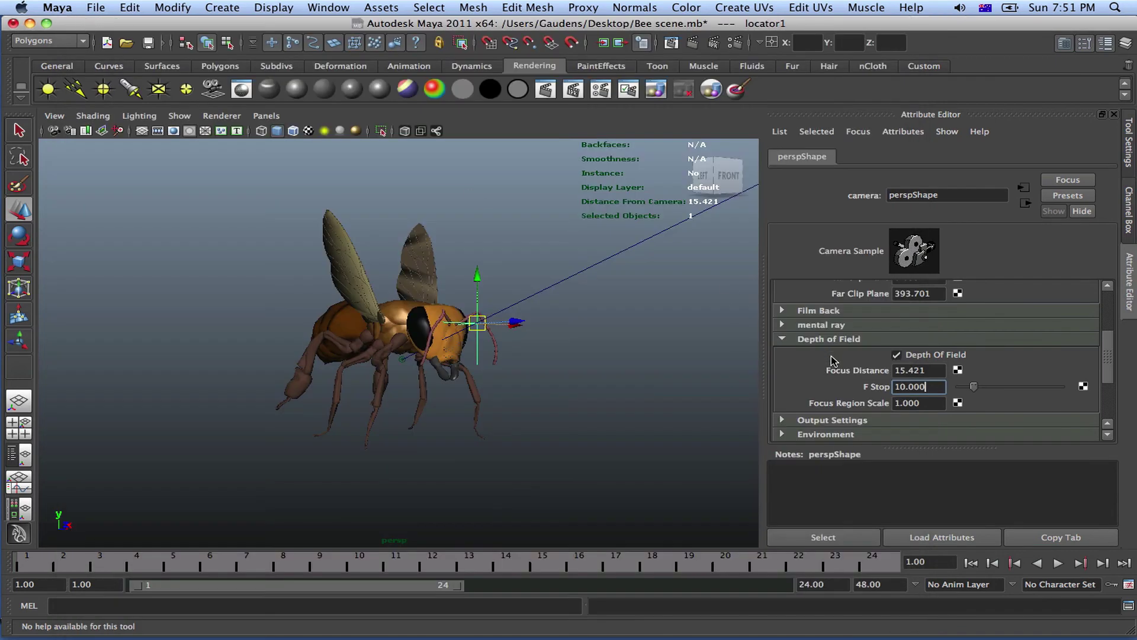